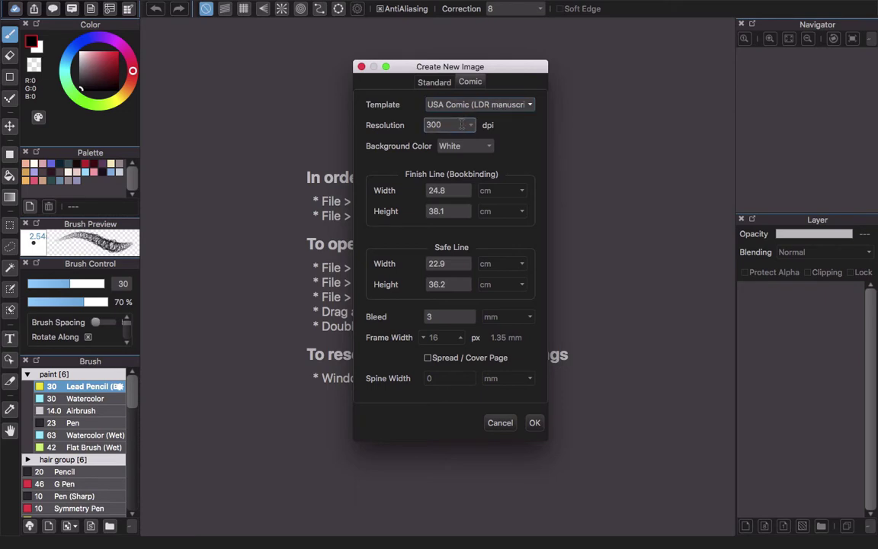
Step: Check the preset resolutions for the new comic image, try 150 dpi, and set the resolution to 300 dpi
key("Tab")
left_click(450, 125)
left_click(471, 125)
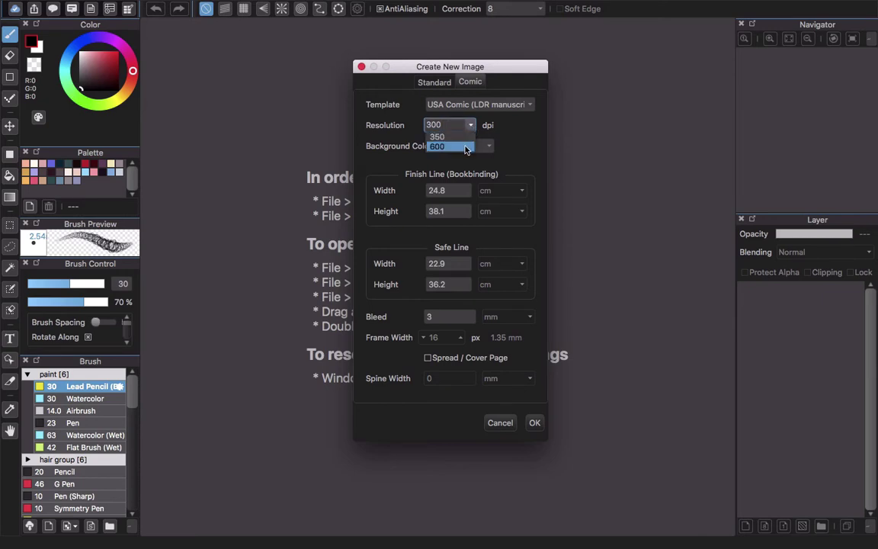
left_click(523, 123)
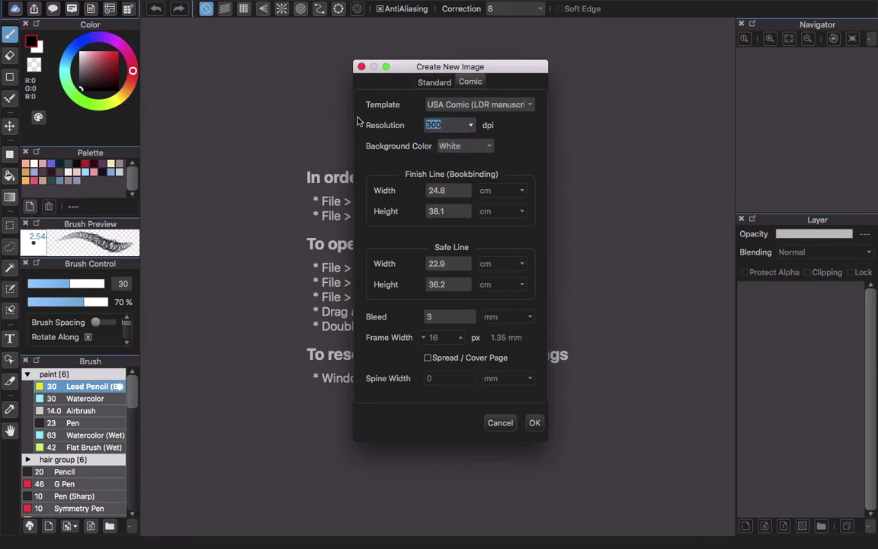
type("150")
key("BackSpace")
key("BackSpace")
key("BackSpace")
type("300")
Step: Review the comic templates and background colors, choosing a USA Comic (LDR manuscript) template with a White background
left_click(428, 106)
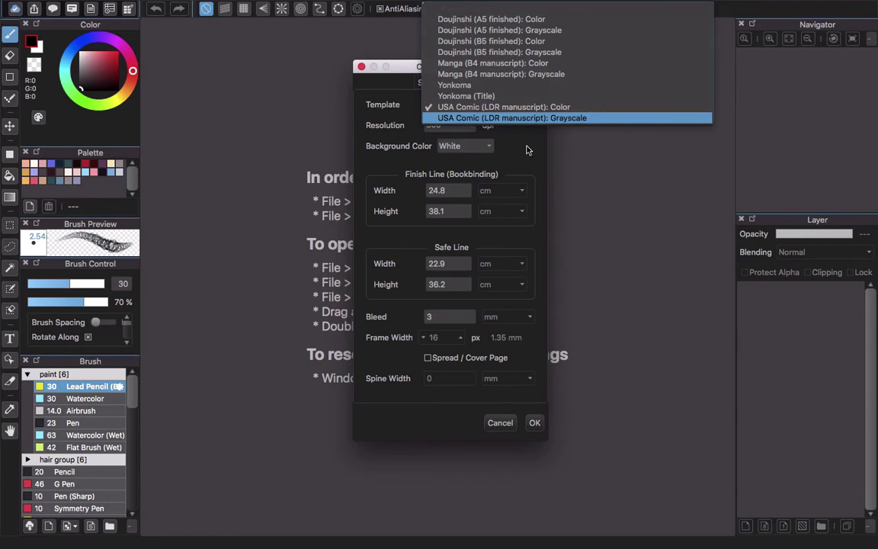
key("Return")
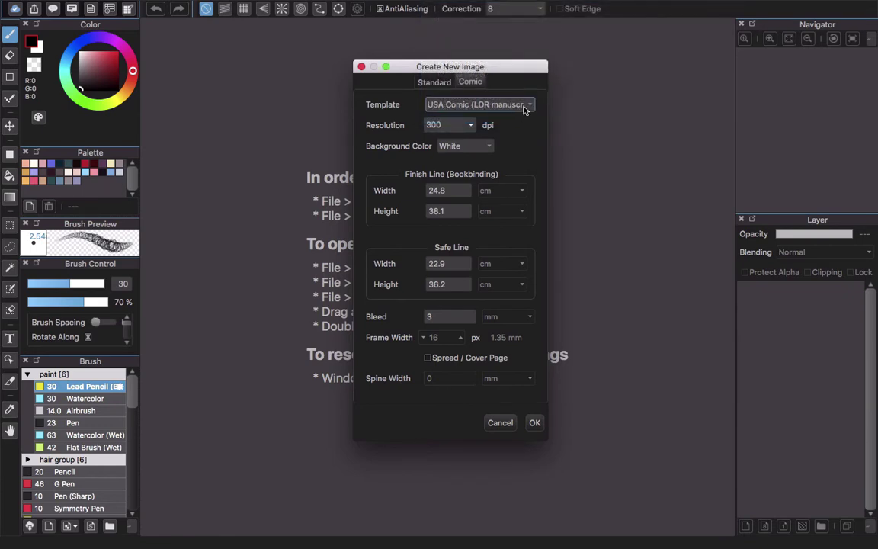
left_click(490, 146)
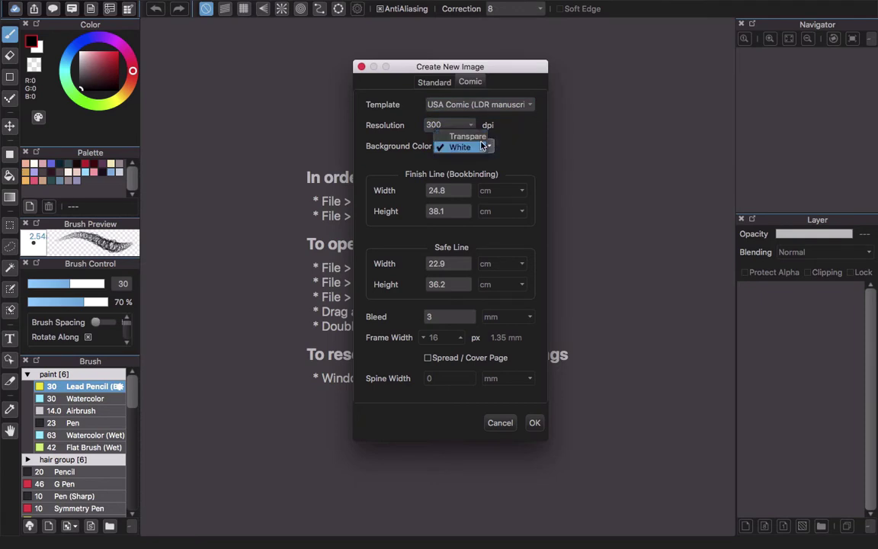
left_click(478, 150)
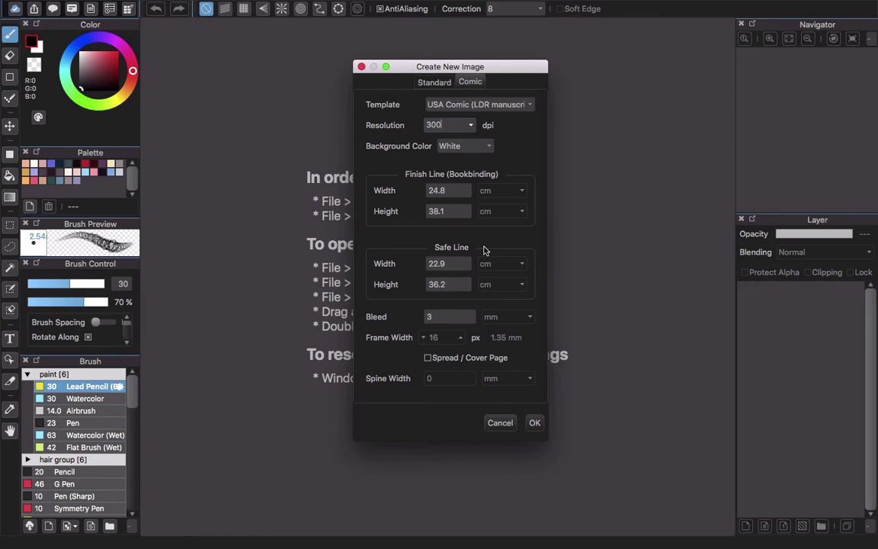
Step: Enable Spread / Cover Page with a 3 mm bleed and create the two-page comic image
left_click(461, 264)
left_click(478, 241)
left_click(464, 317)
double_click(449, 317)
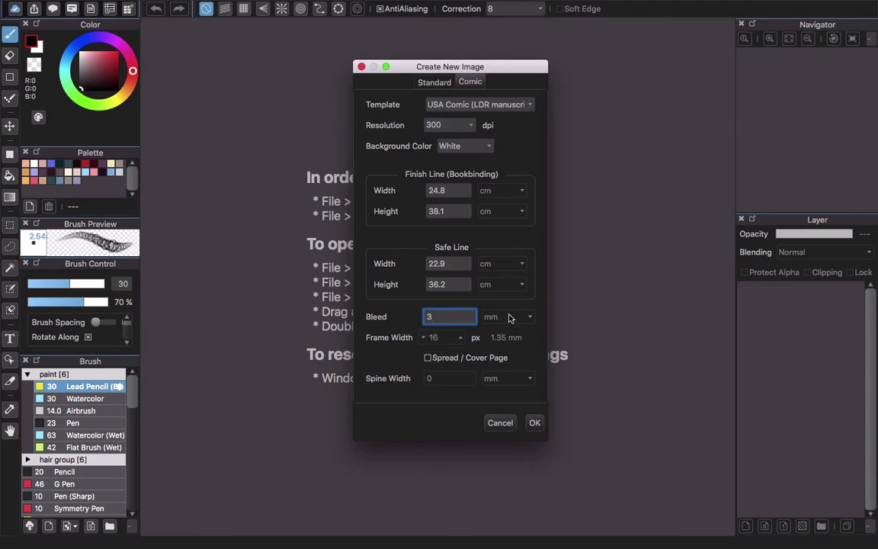
left_click(427, 359)
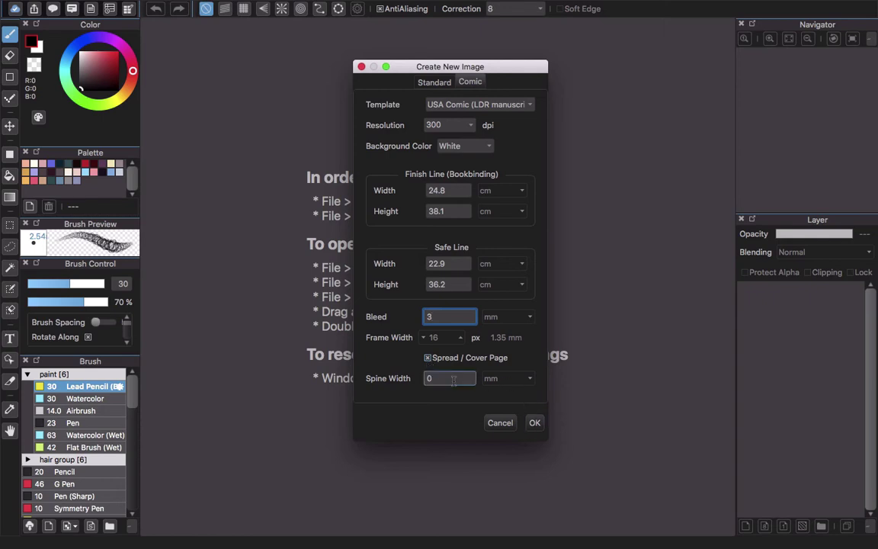
left_click(534, 423)
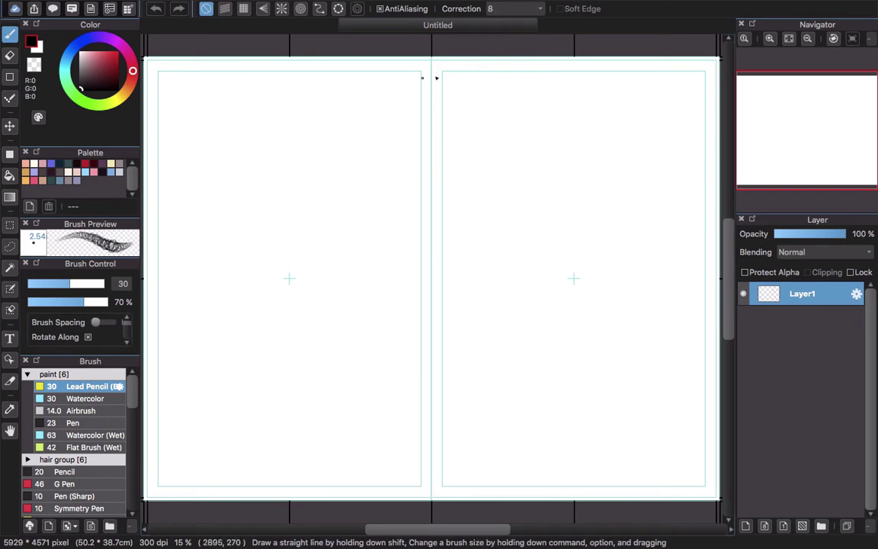
Step: Pencil a small double-headed arrow across the bleed margin at the upper edge of the right page
scroll(435, 77, "up", 5)
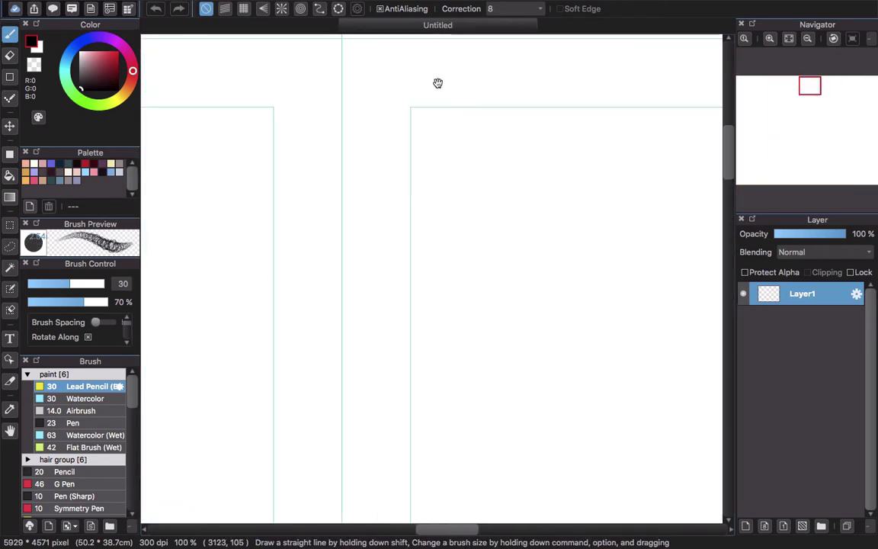
scroll(441, 129, "up", 5)
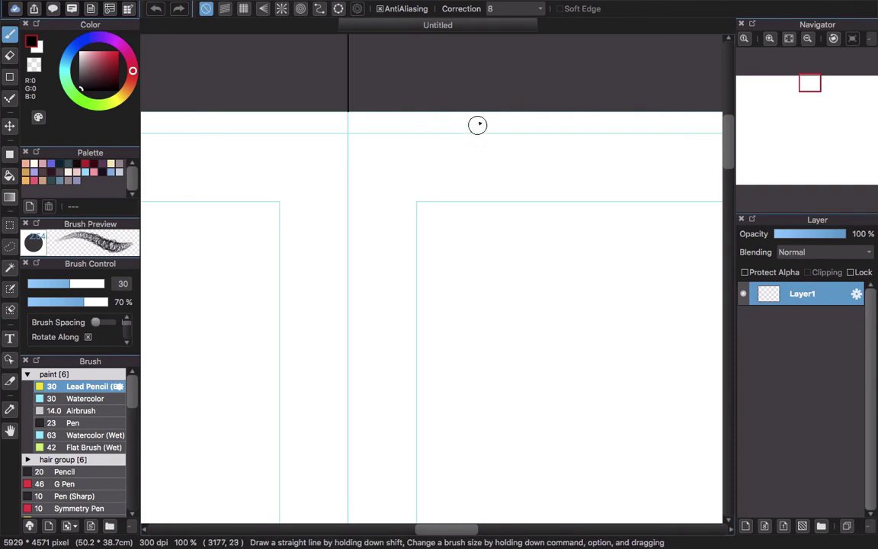
left_click_drag(476, 113, 478, 126)
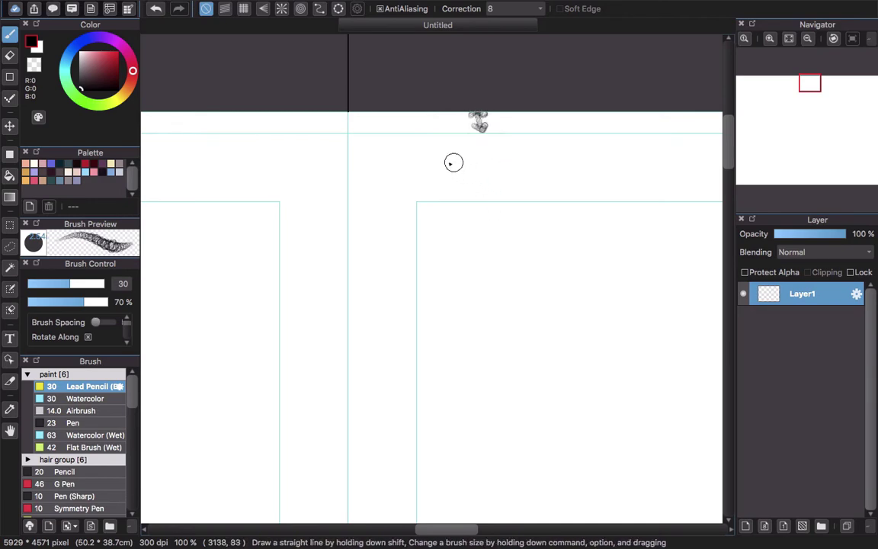
Step: Pencil a double-headed arrow from the spread's center line to the right page's inner safe line
scroll(450, 165, "down", 3)
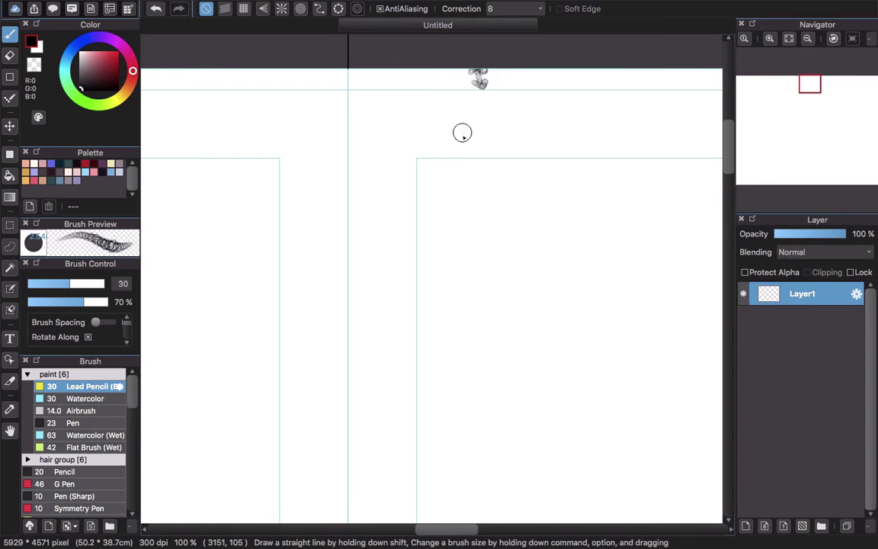
scroll(470, 157, "down", 2)
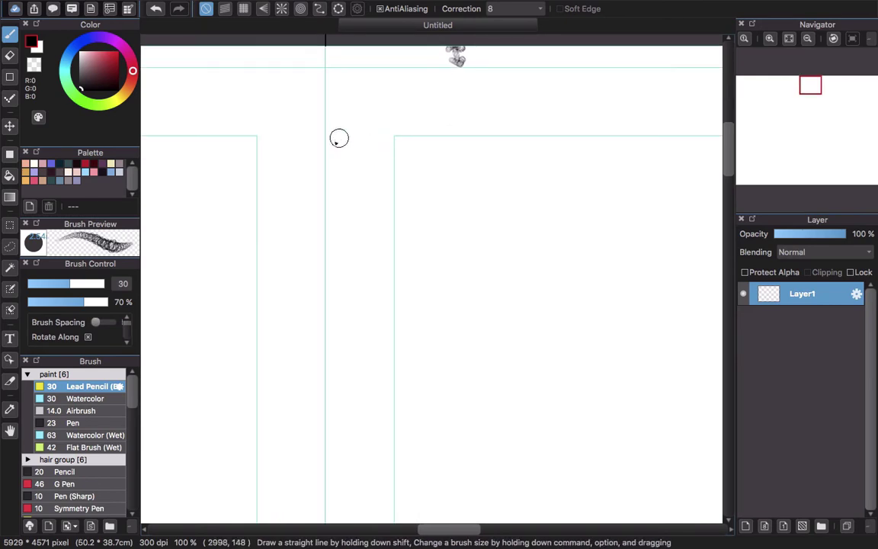
left_click_drag(326, 146, 393, 150)
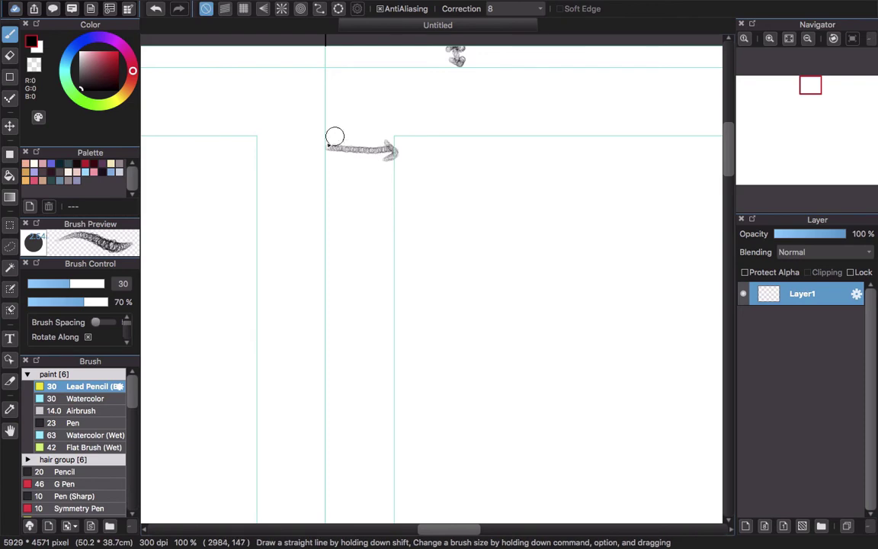
scroll(429, 155, "down", 3)
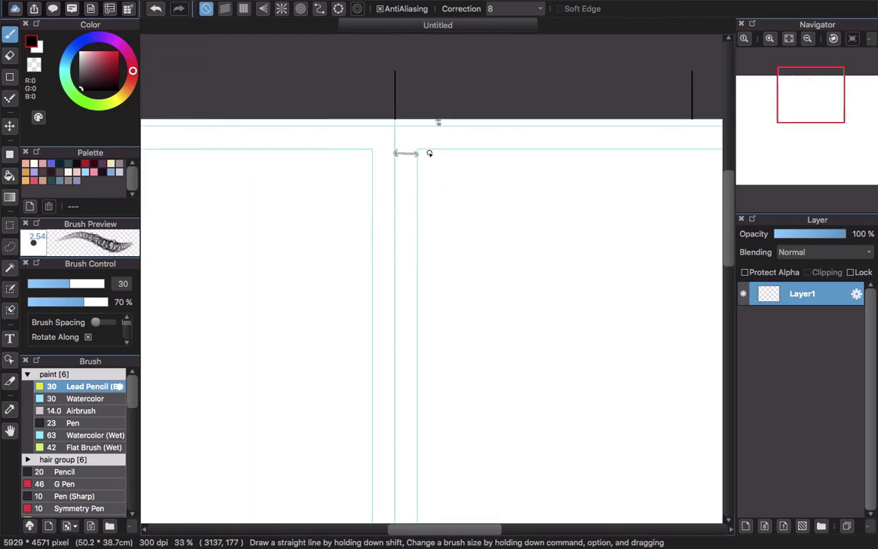
scroll(429, 157, "down", 4)
scroll(433, 171, "up", 2)
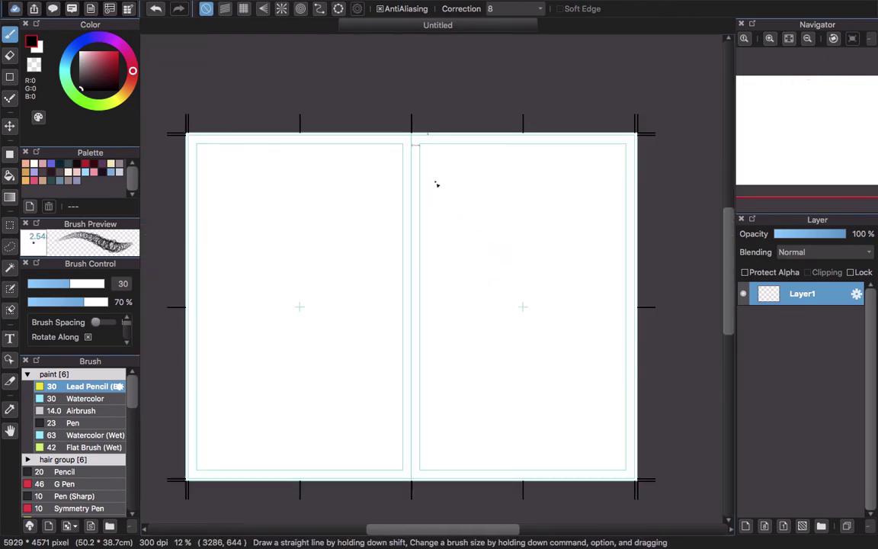
Step: Trace the right page's upper inner safe-line corner and draw a large X across its safe area
scroll(433, 164, "down", 2)
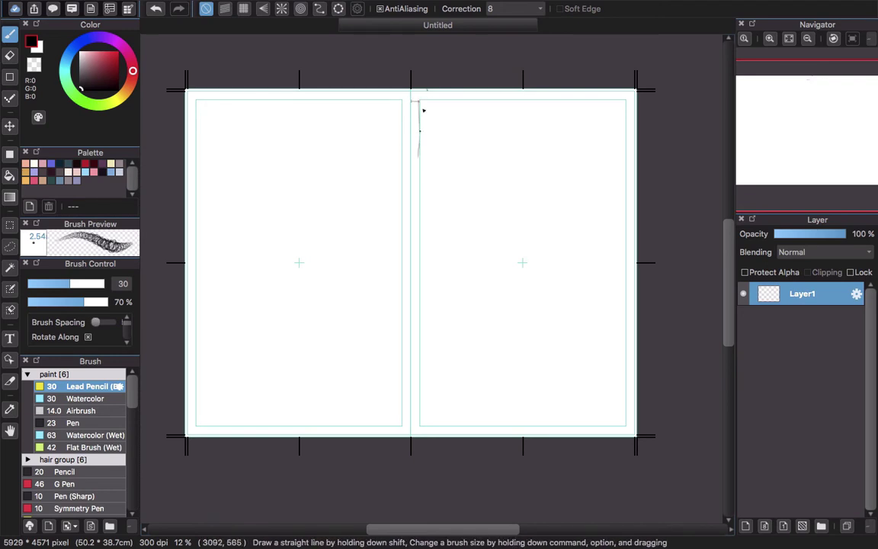
mouse_move(448, 191)
left_mouse_down()
mouse_move(499, 184)
mouse_move(493, 200)
mouse_move(556, 218)
left_mouse_up()
key("super+z")
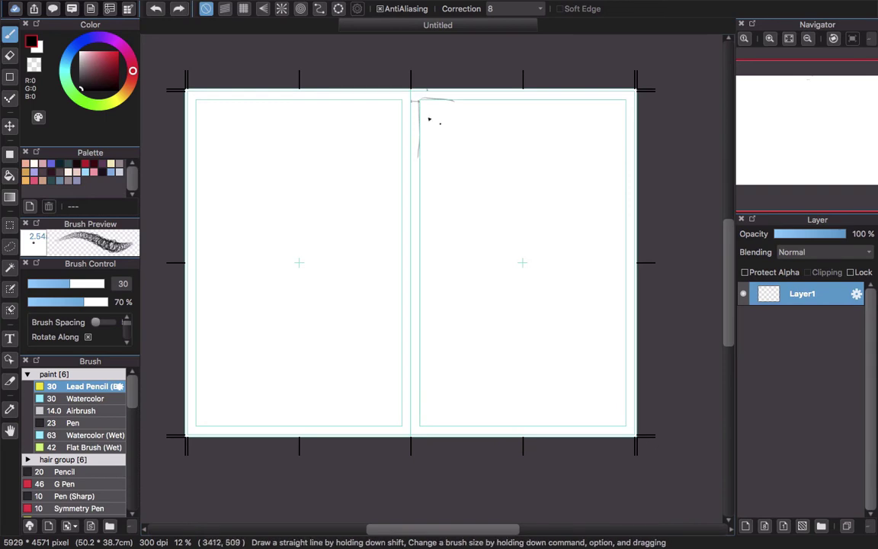
left_click_drag(433, 122, 591, 397)
left_click_drag(449, 394, 617, 122)
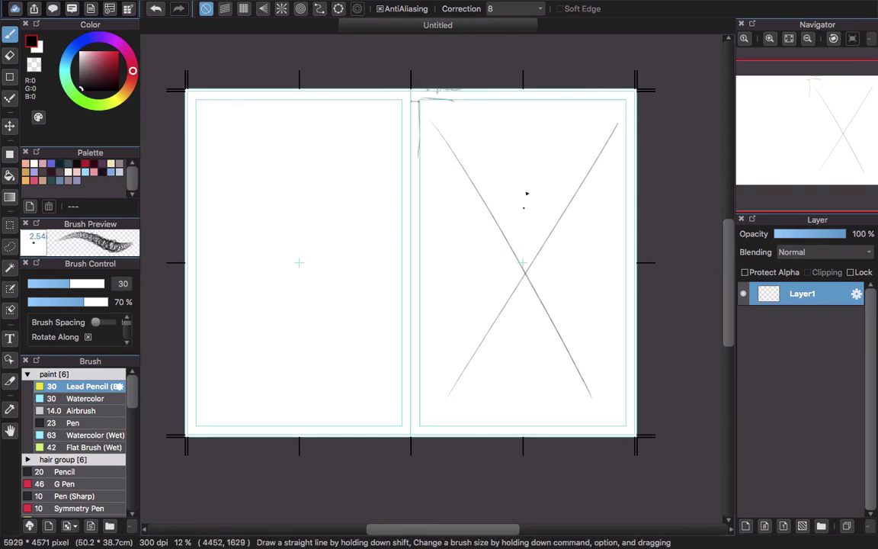
Step: Create another comic image as a single page with a 10 mm bleed and view the whole page
key("super+n")
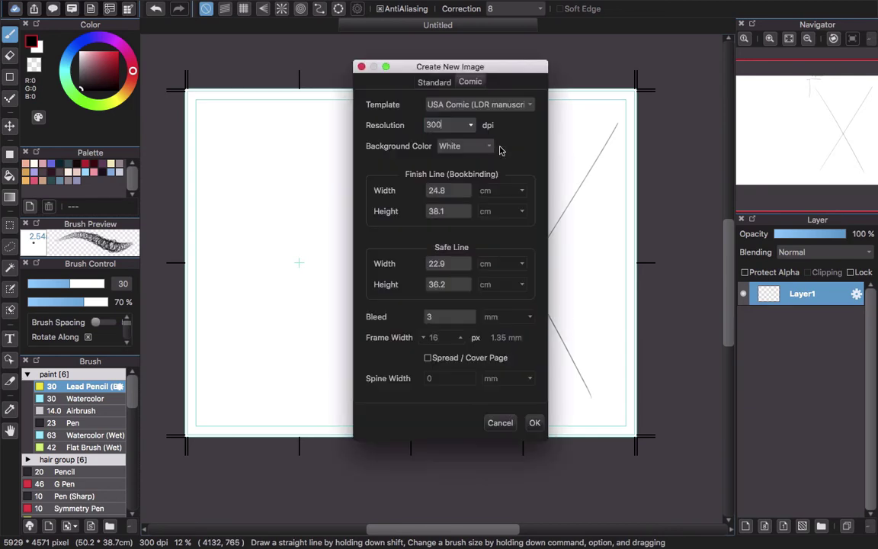
left_click(429, 315)
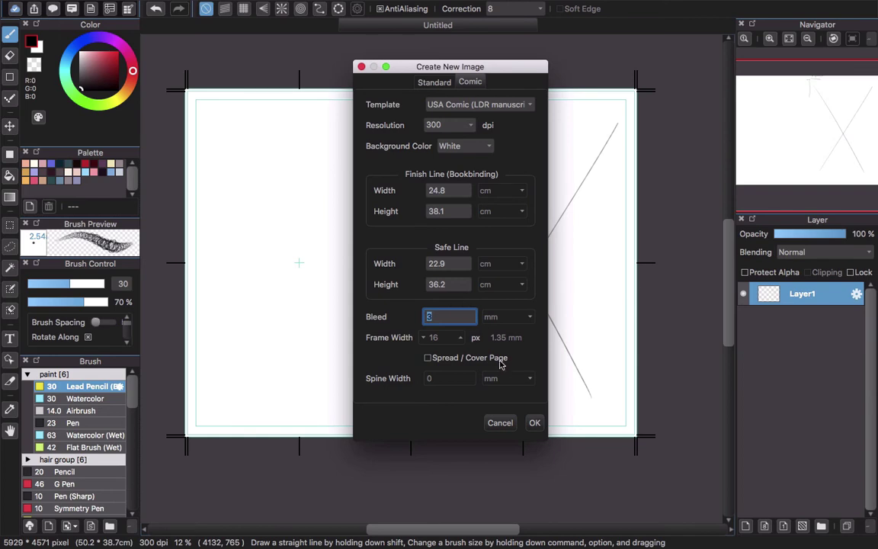
type("4")
left_click(535, 423)
key("Return")
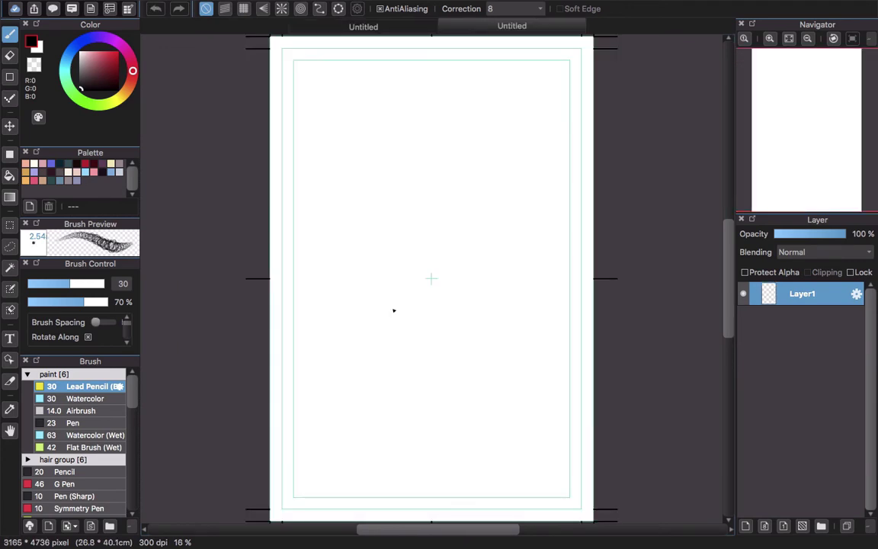
scroll(423, 277, "down", 2)
scroll(429, 276, "up", 1)
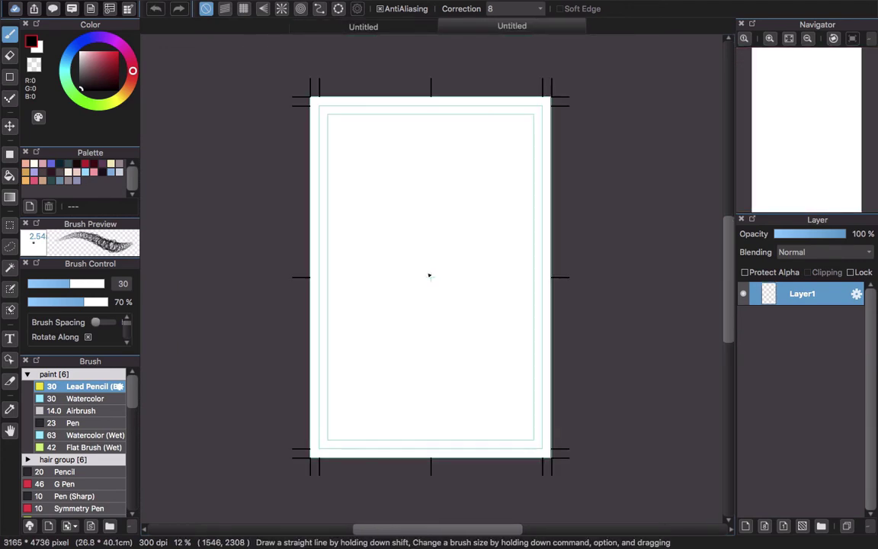
Step: Create a third comic image as a single page with the bleed set to 3 mm
key("super+n")
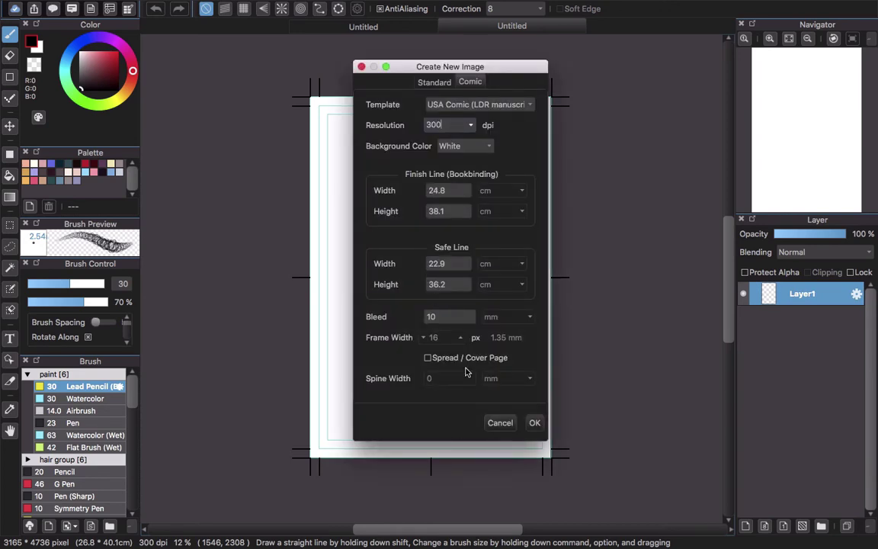
left_click(427, 318)
type("3")
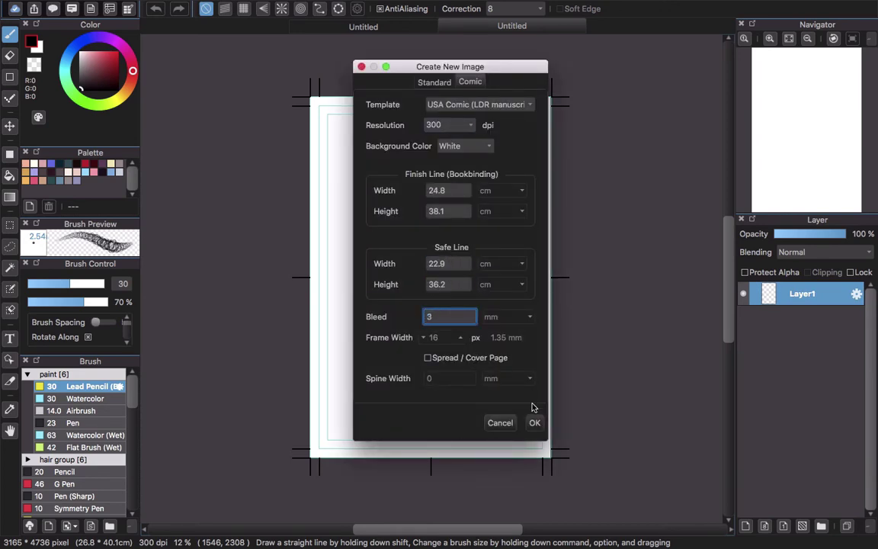
left_click(532, 423)
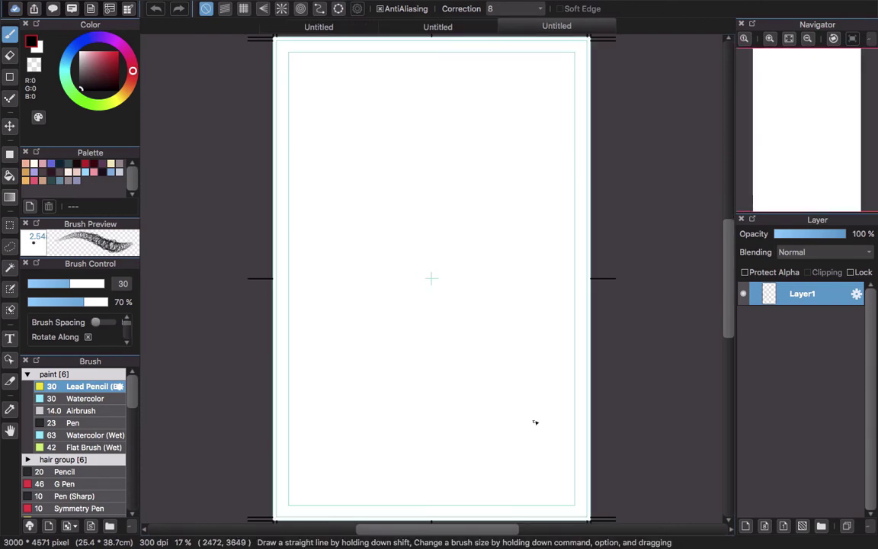
Step: Pencil a small double-headed arrow across the bleed margin on the left edge of the 3 mm bleed page
scroll(458, 96, "up", 5)
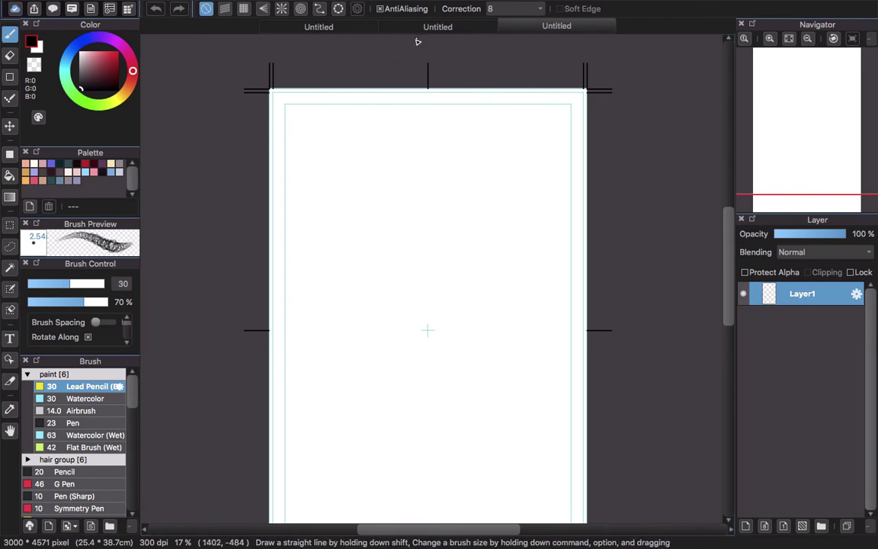
scroll(319, 94, "up", 5)
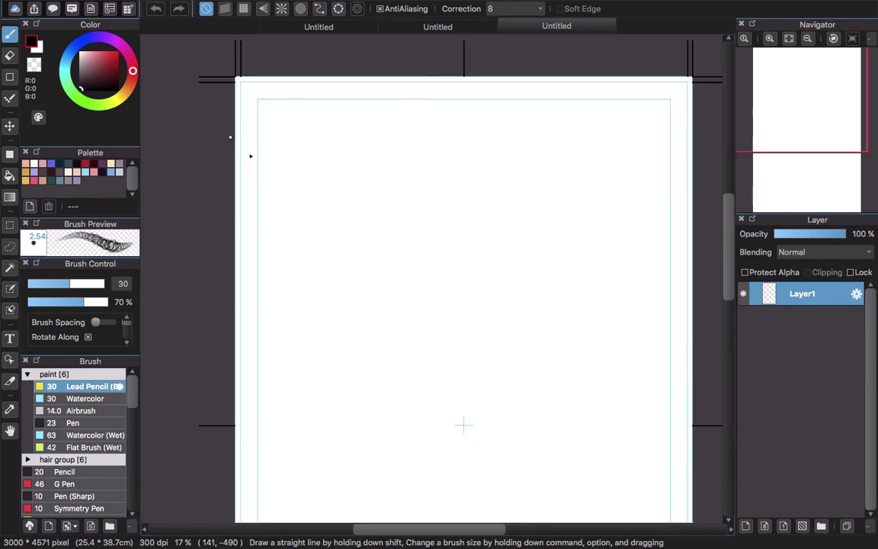
left_click_drag(225, 220, 263, 233)
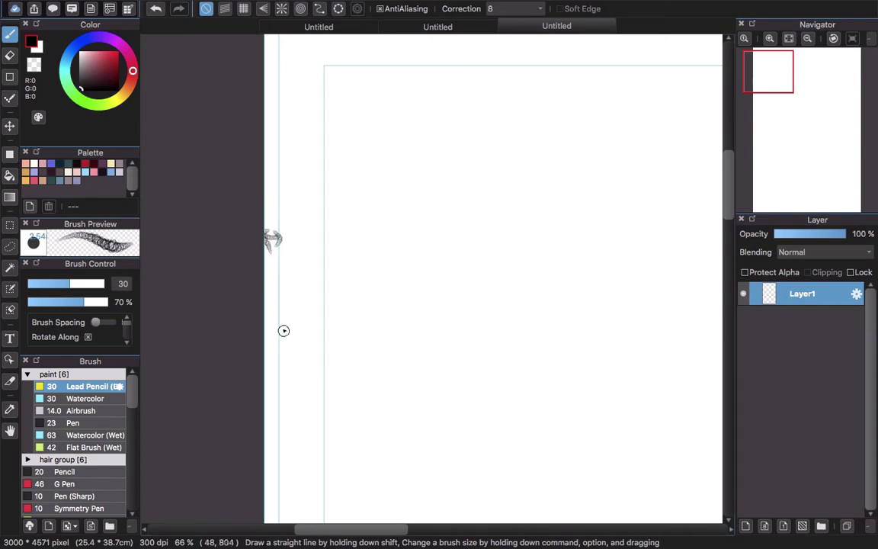
Step: Compare the other two documents, return to the 3 mm bleed page, and pencil over its left finish line beside the arrow
left_click(457, 29)
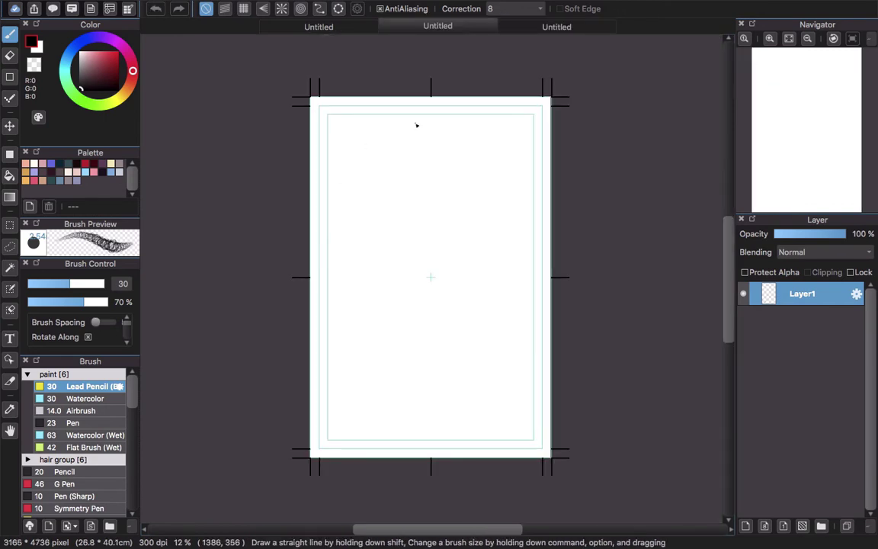
left_click(371, 29)
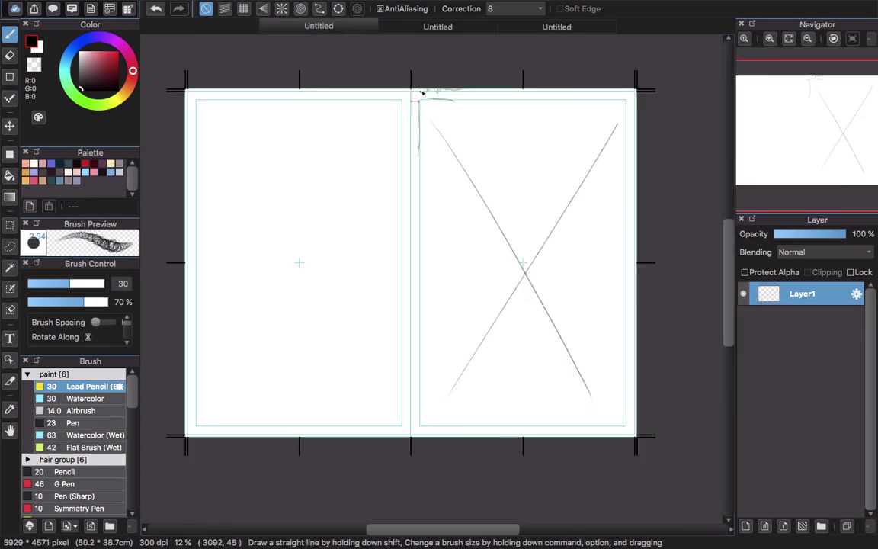
left_click(487, 26)
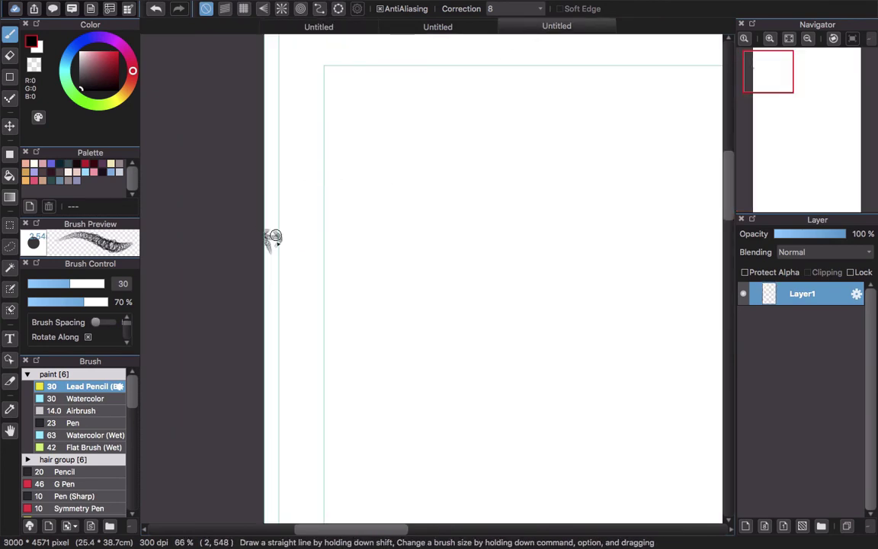
scroll(267, 236, "up", 1)
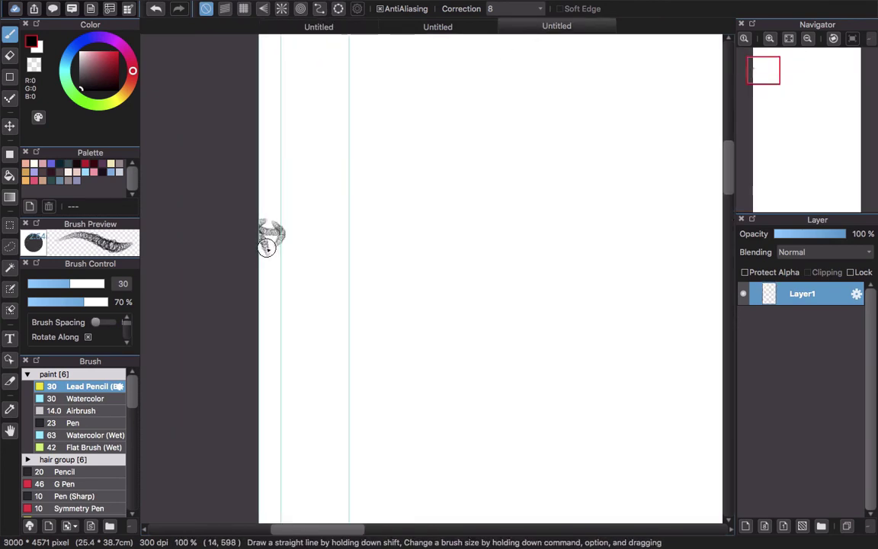
left_click_drag(280, 174, 282, 244)
mouse_move(280, 177)
left_mouse_down()
mouse_move(285, 289)
mouse_move(254, 272)
mouse_move(285, 284)
left_mouse_up()
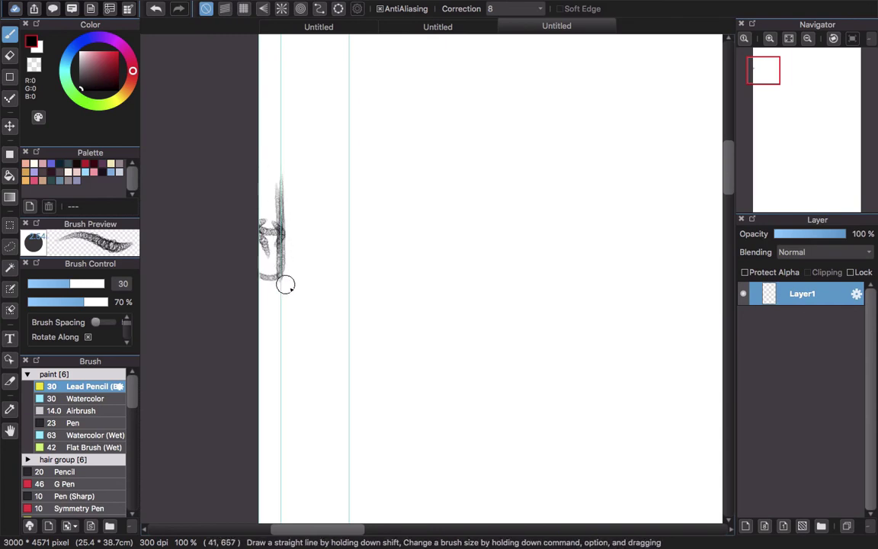
Step: Pencil a vertical stroke over the left safe line of the 3 mm bleed page, beside the marked finish line
left_click_drag(347, 200, 350, 358)
key("super+minus")
key("super+minus")
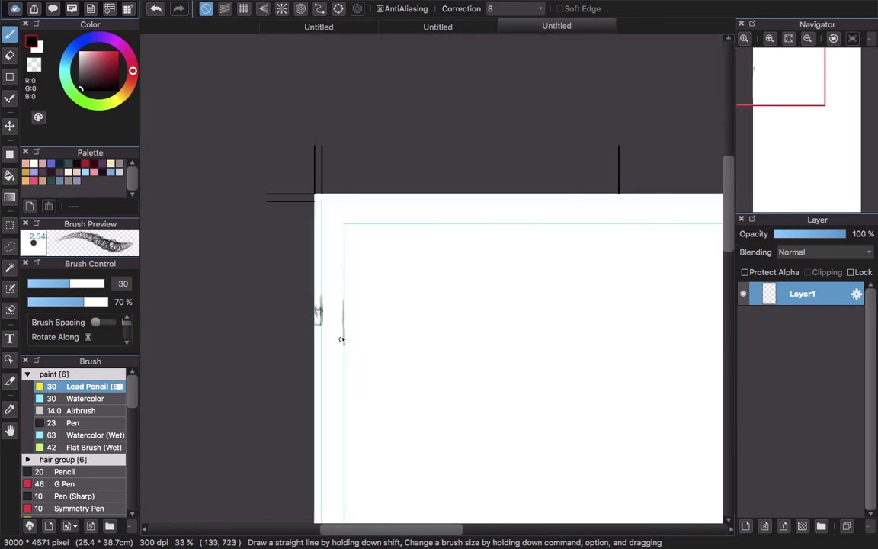
scroll(347, 293, "down", 3)
scroll(353, 282, "up", 3)
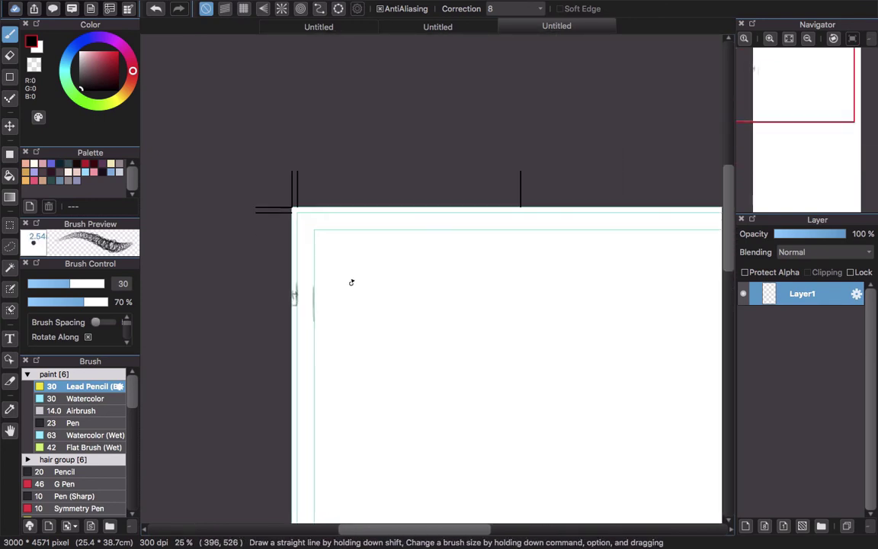
Step: Review the finish line, safe line and bleed settings for a new comic image, cancel it, and view the whole 3 mm bleed page
key("super+n")
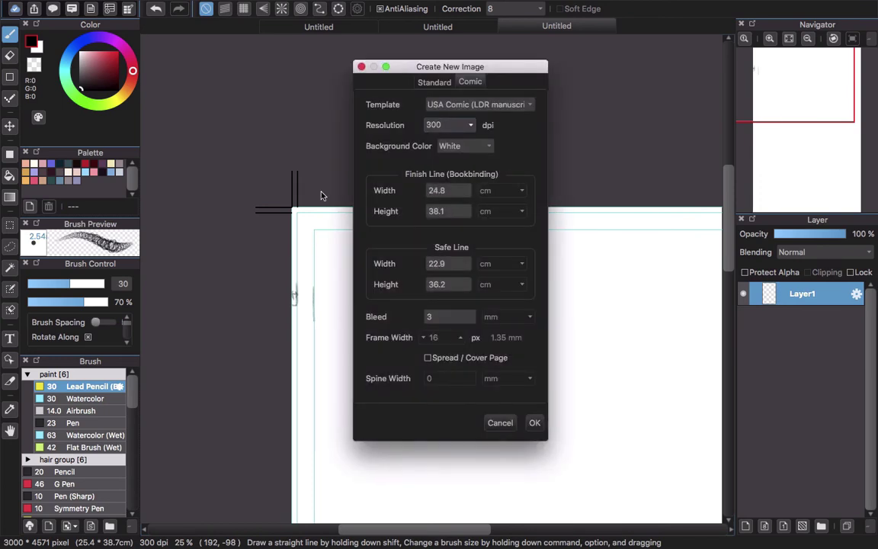
left_click_drag(454, 71, 561, 48)
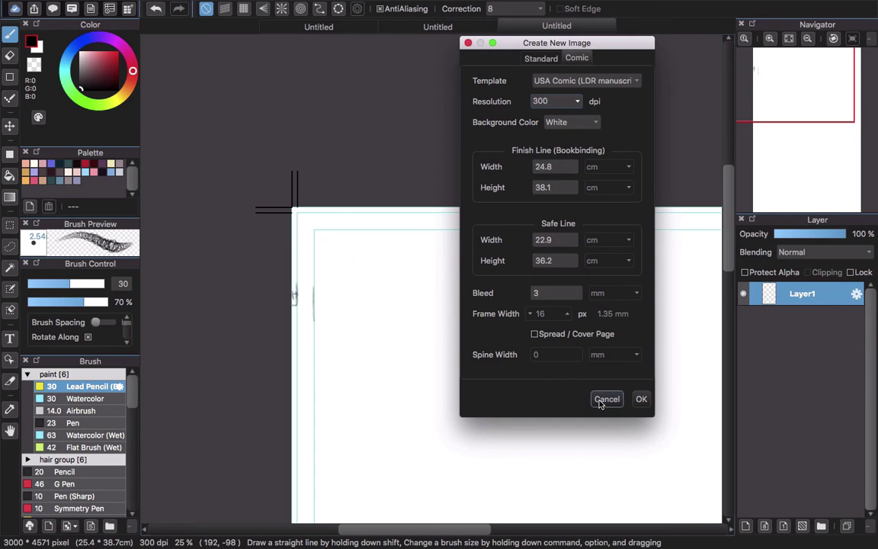
left_click(559, 240)
left_click(607, 399)
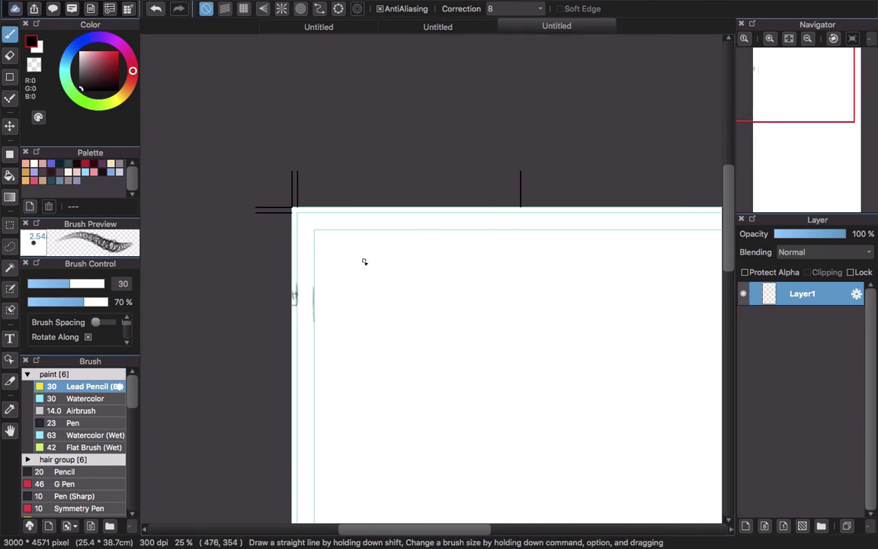
scroll(364, 261, "down", 3)
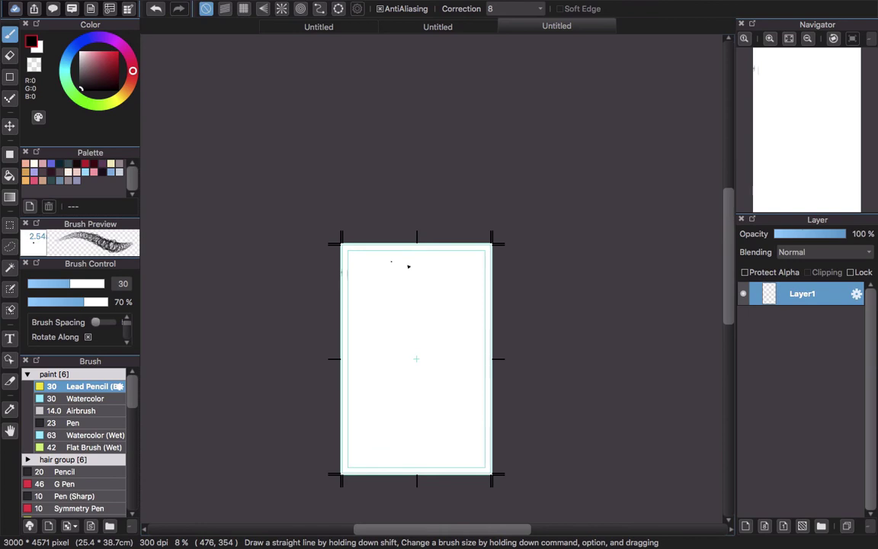
left_click_drag(408, 333, 418, 281)
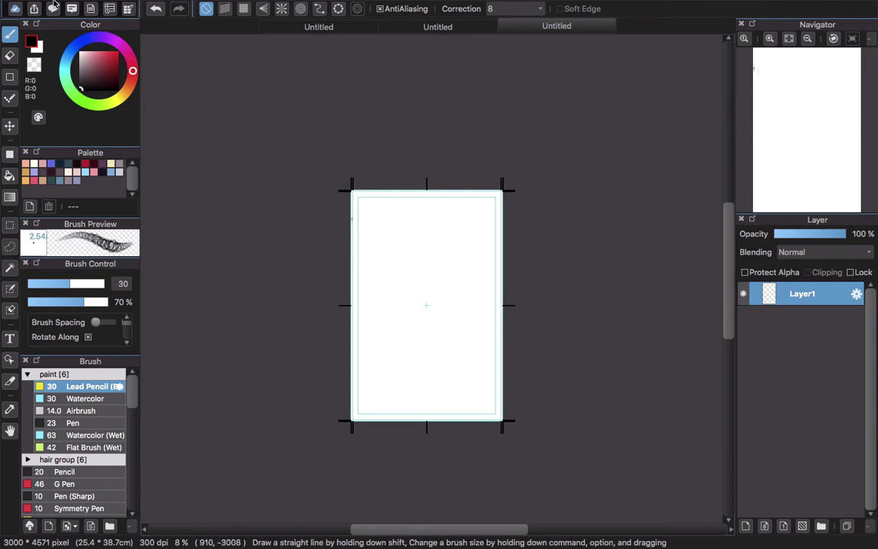
Step: Open the recent file 04.mdp from the shortstories folder
left_click(131, 7)
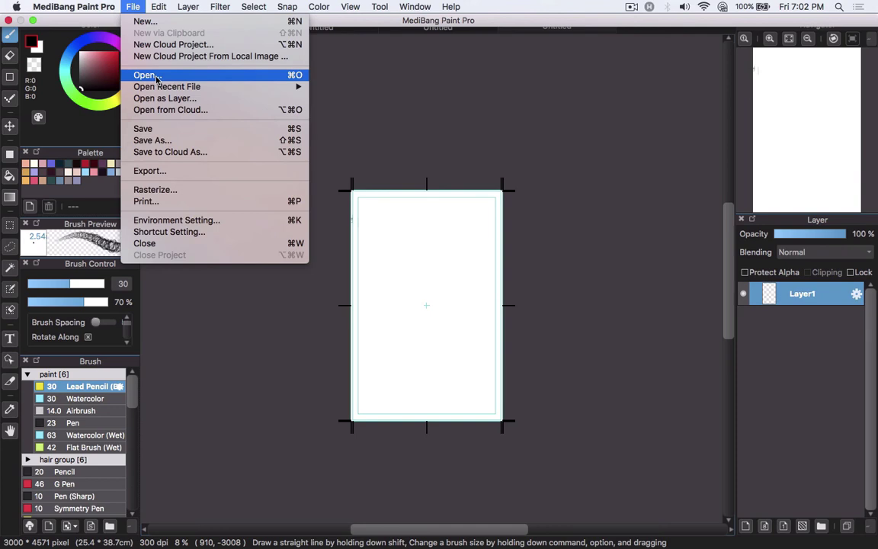
mouse_move(164, 91)
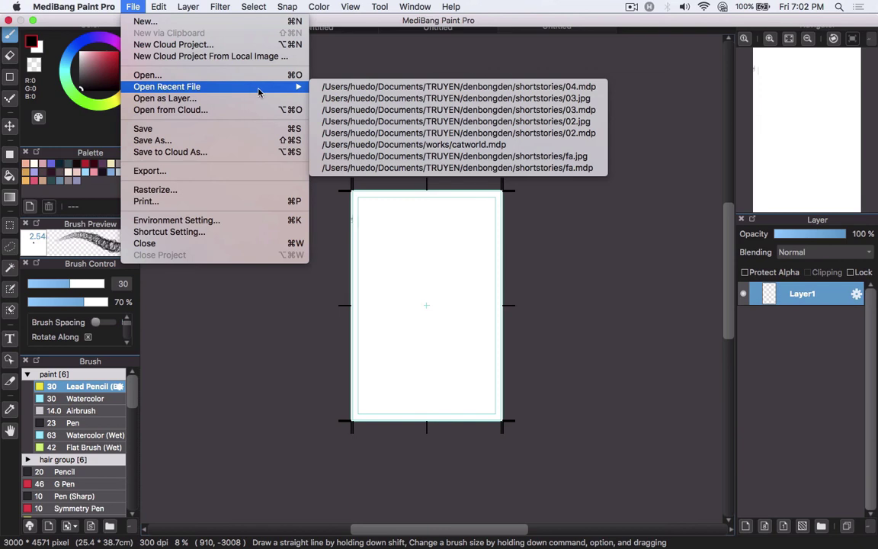
left_click(366, 87)
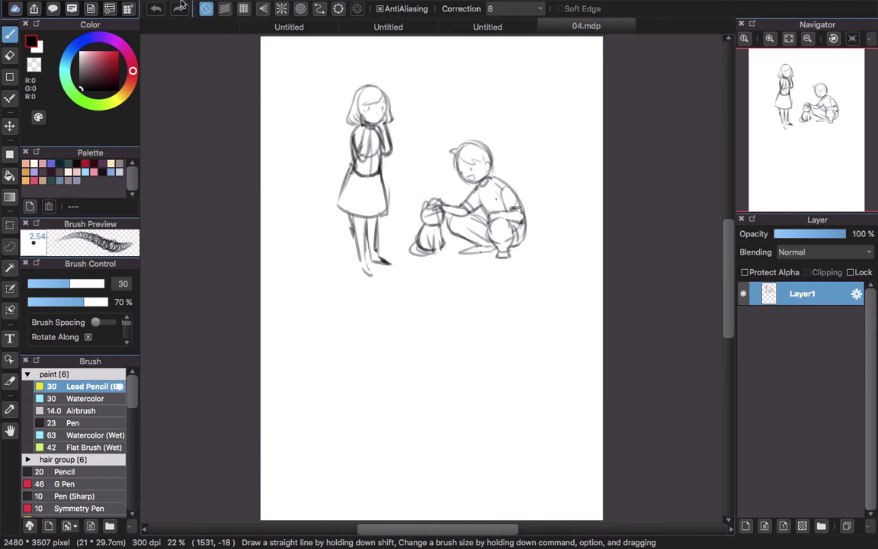
Step: Open the image shy.jpg from the Documents folder, and close it again after viewing it
left_click(128, 7)
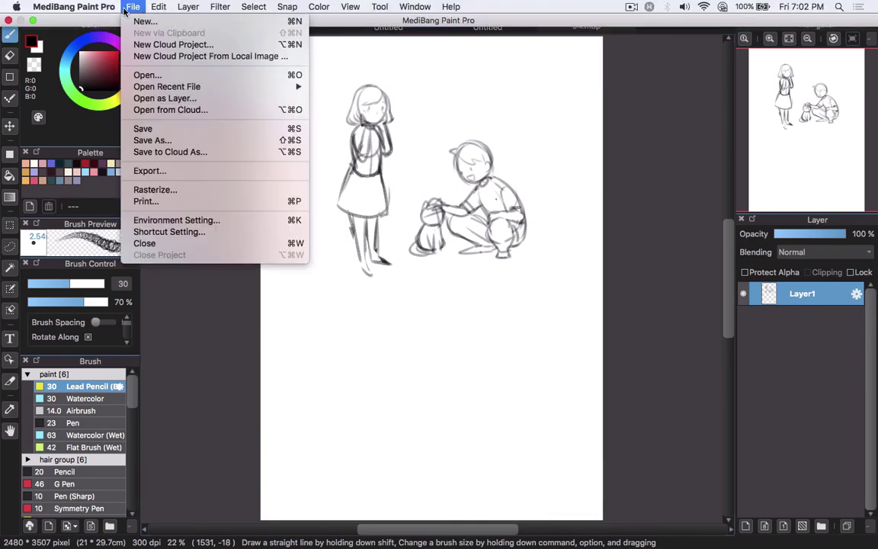
left_click(153, 75)
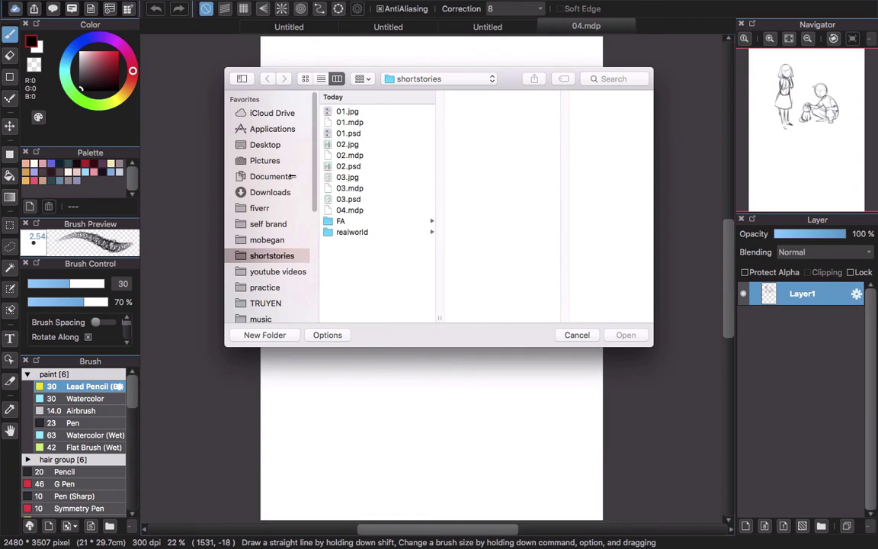
left_click(268, 177)
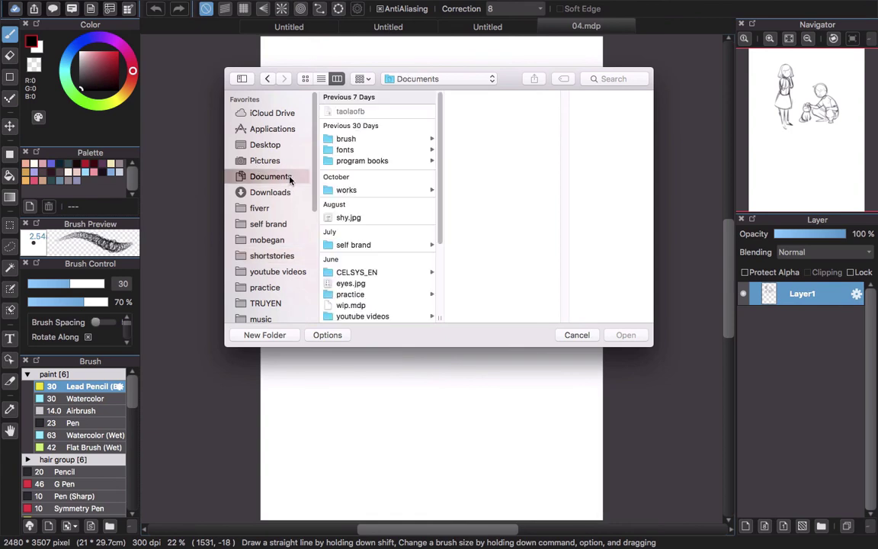
left_click(378, 218)
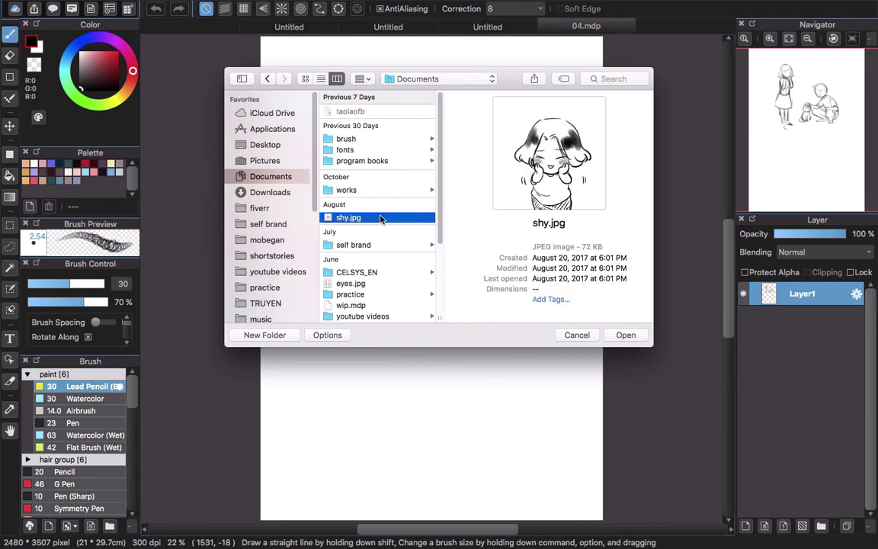
left_click(625, 334)
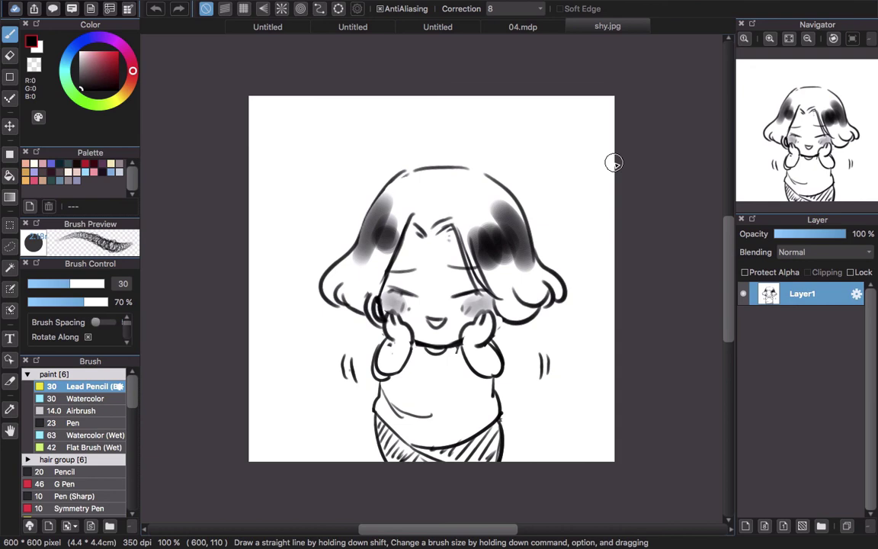
key("super+w")
Step: Close the three untitled comic documents, leaving 04.mdp open, and view its whole page
left_click(457, 28)
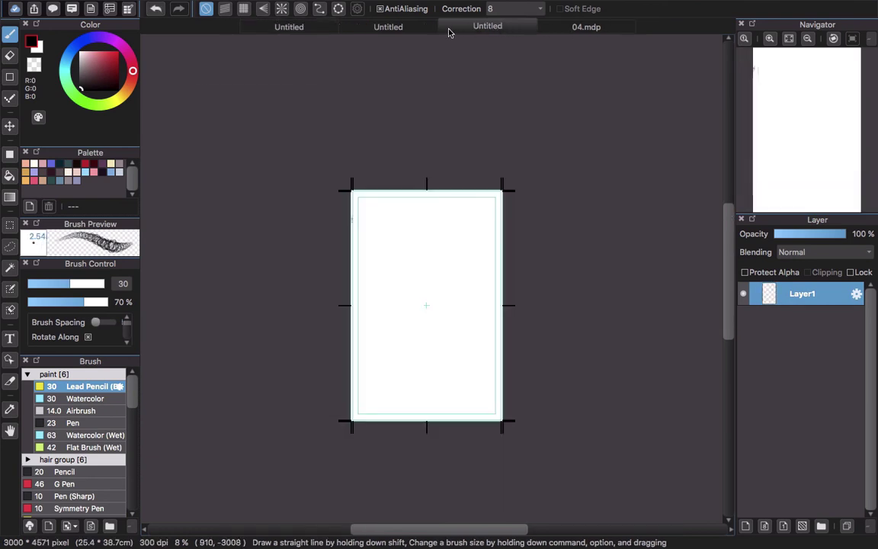
key("super+w")
left_click(465, 281)
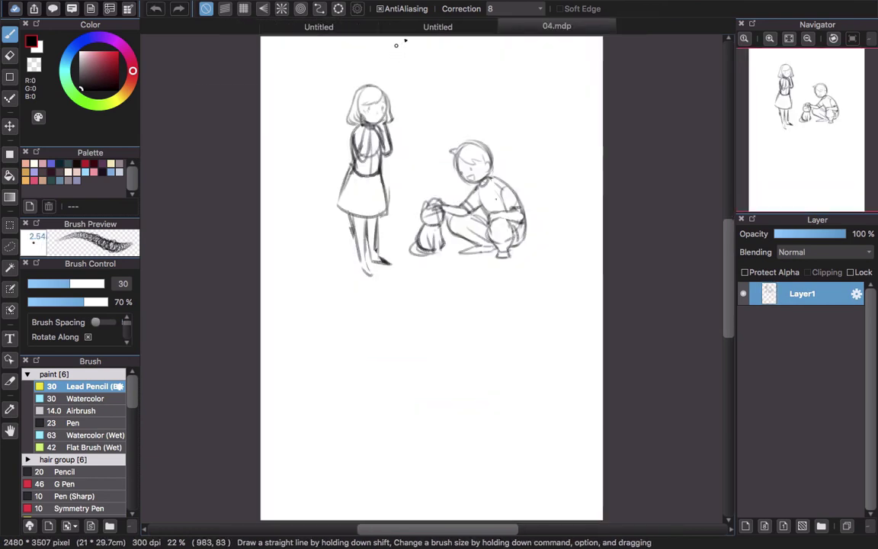
left_click(438, 27)
key("super+w")
left_click(363, 26)
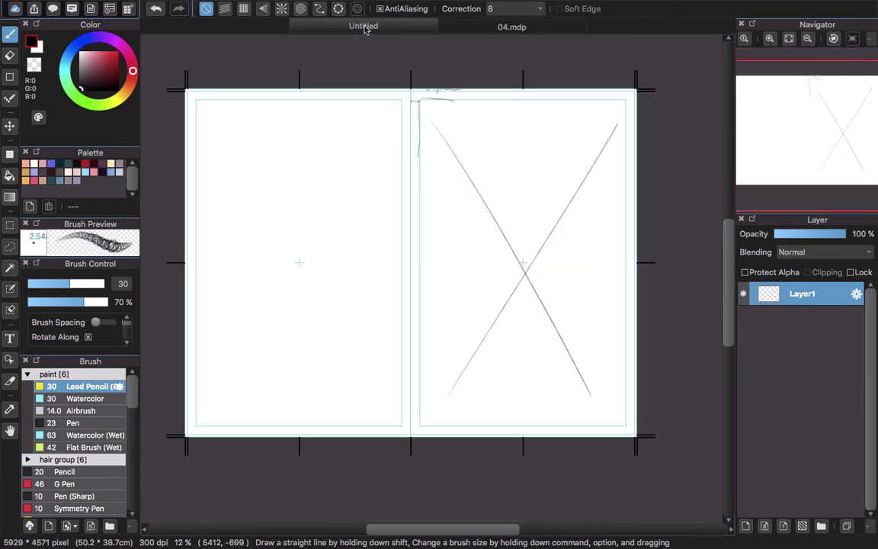
key("super+w")
left_click(464, 280)
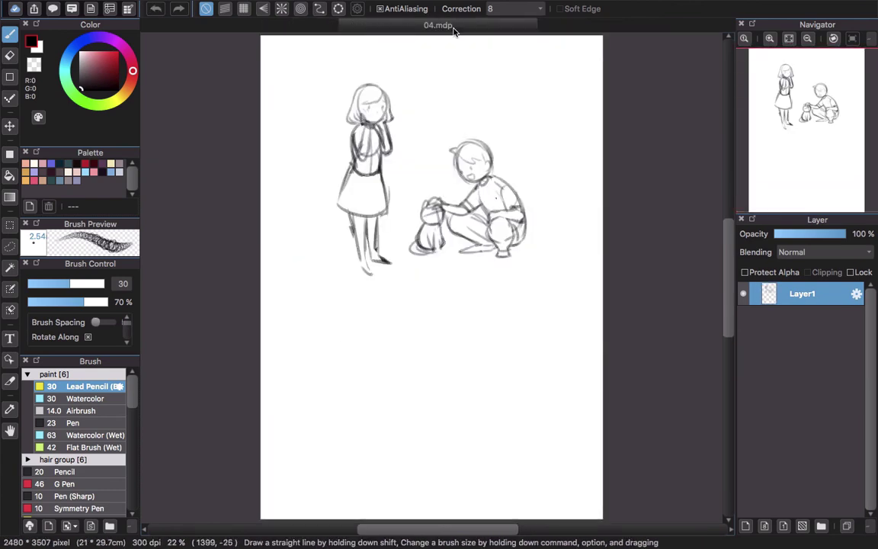
scroll(452, 150, "down", 2)
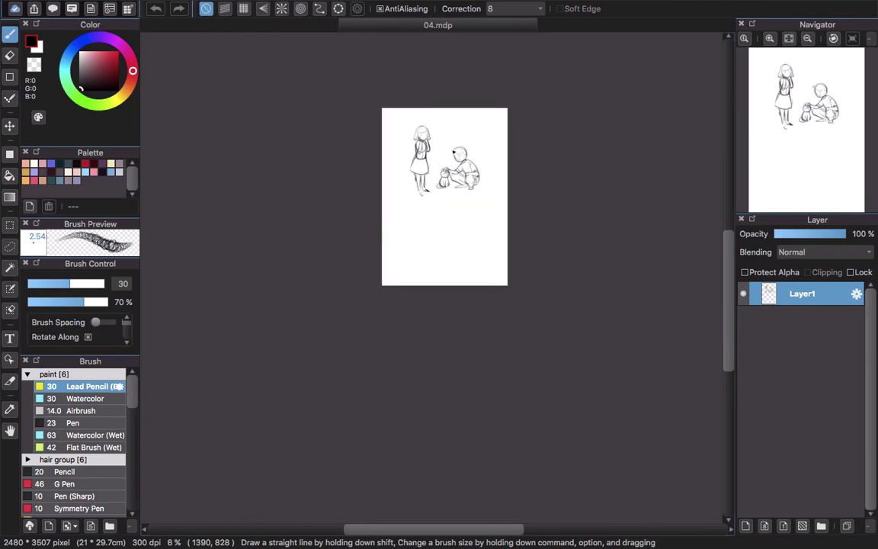
scroll(454, 152, "up", 1)
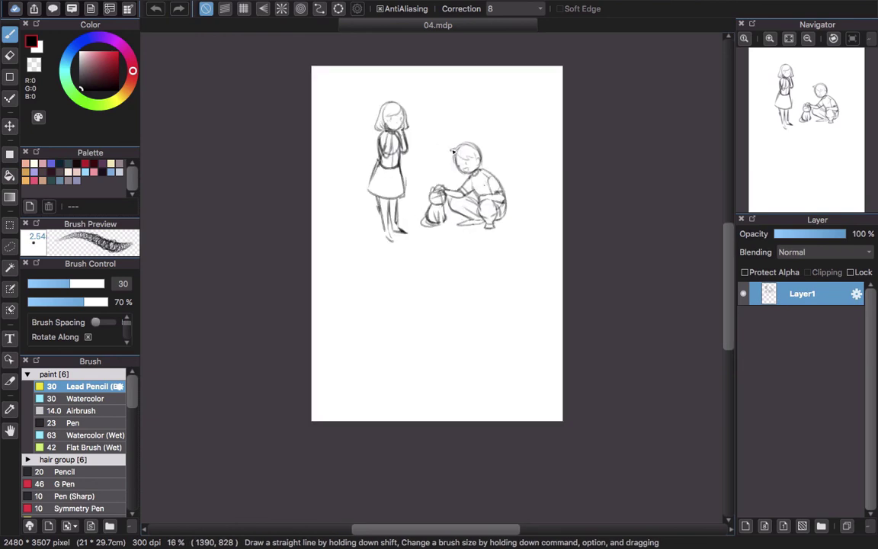